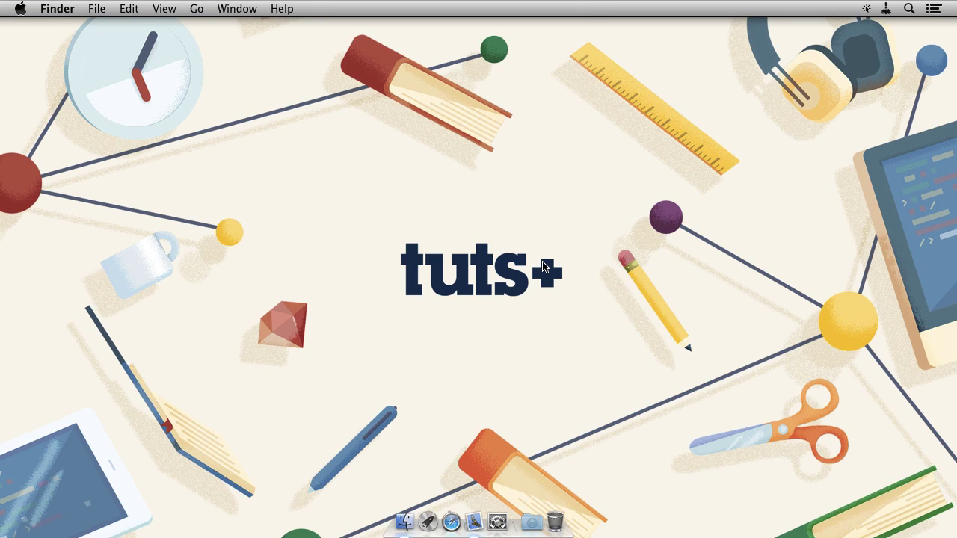
Apply the Mail rules to the ZON bill message and confirm it landed in the Bills mailbox.
left_click(407, 523)
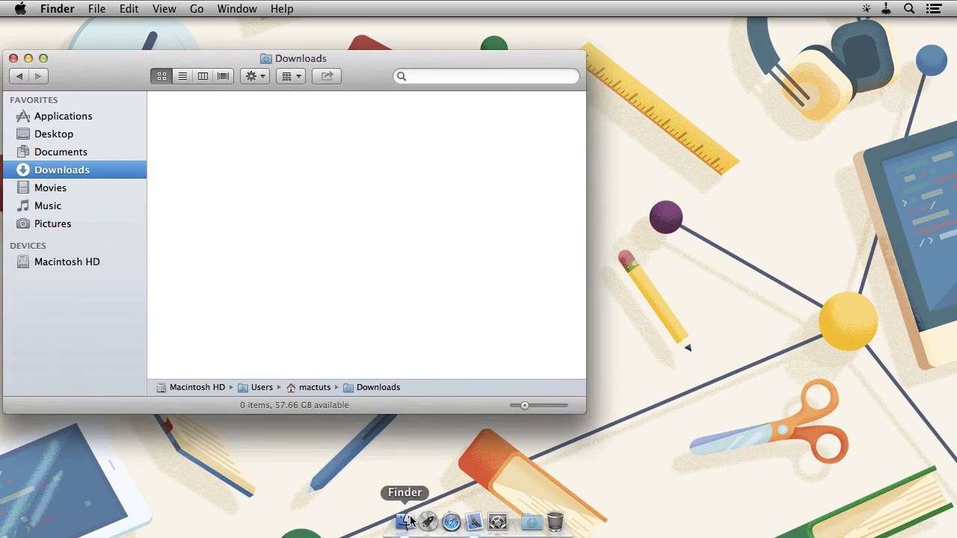
left_click(475, 523)
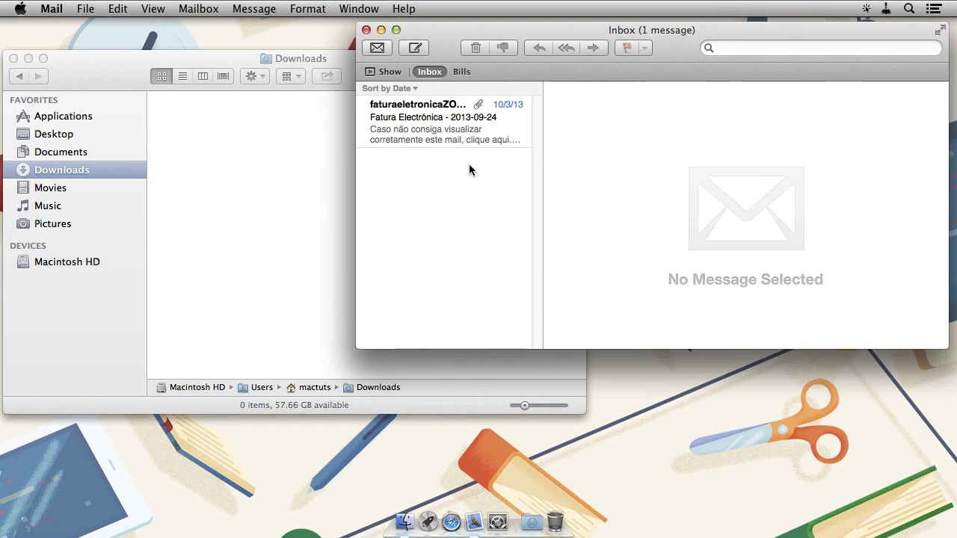
right_click(447, 125)
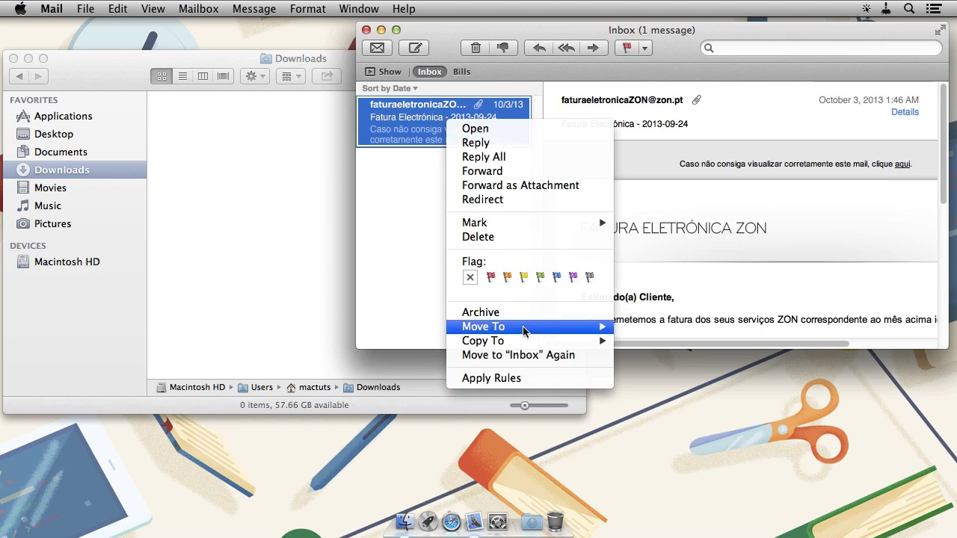
left_click(494, 378)
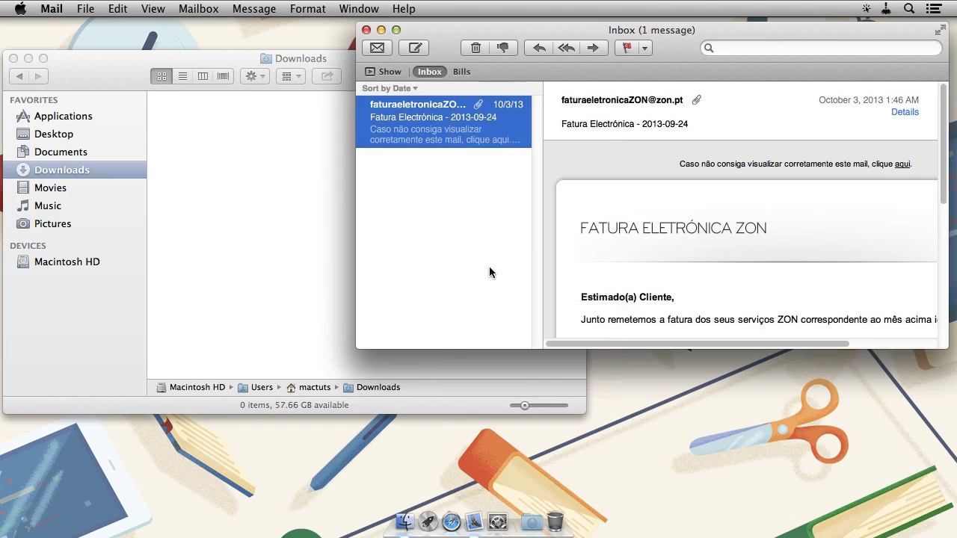
left_click(461, 72)
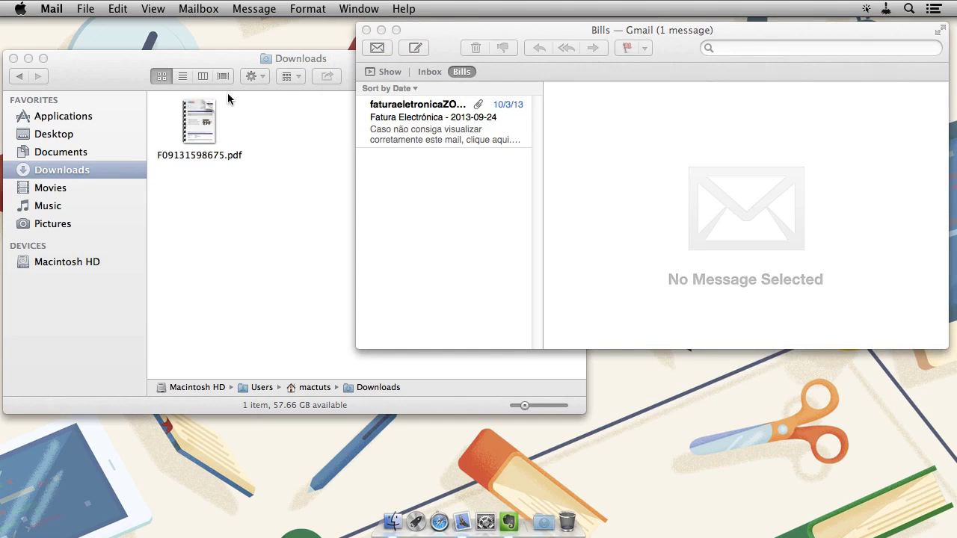
Move the downloaded bill PDF from Downloads to the Trash and view the Trash.
left_click(224, 103)
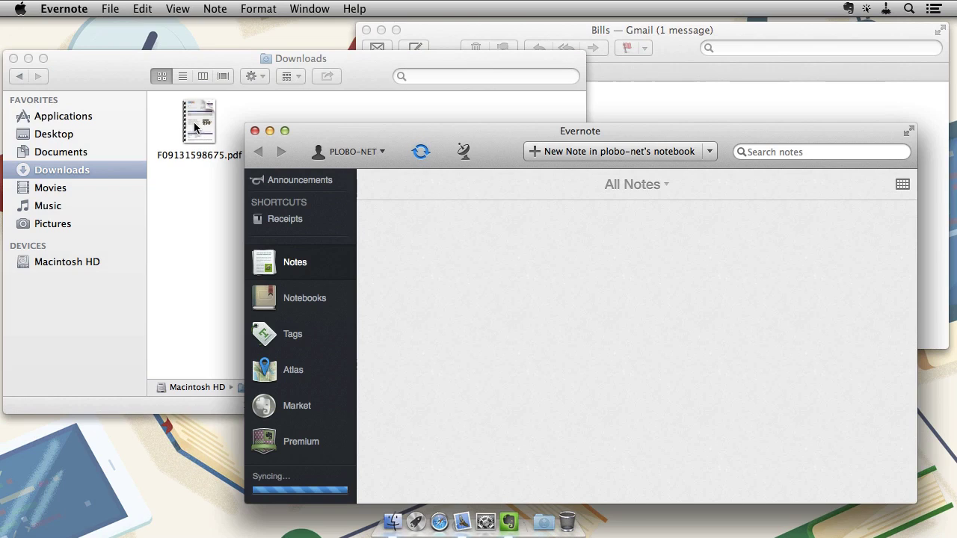
left_click(567, 522)
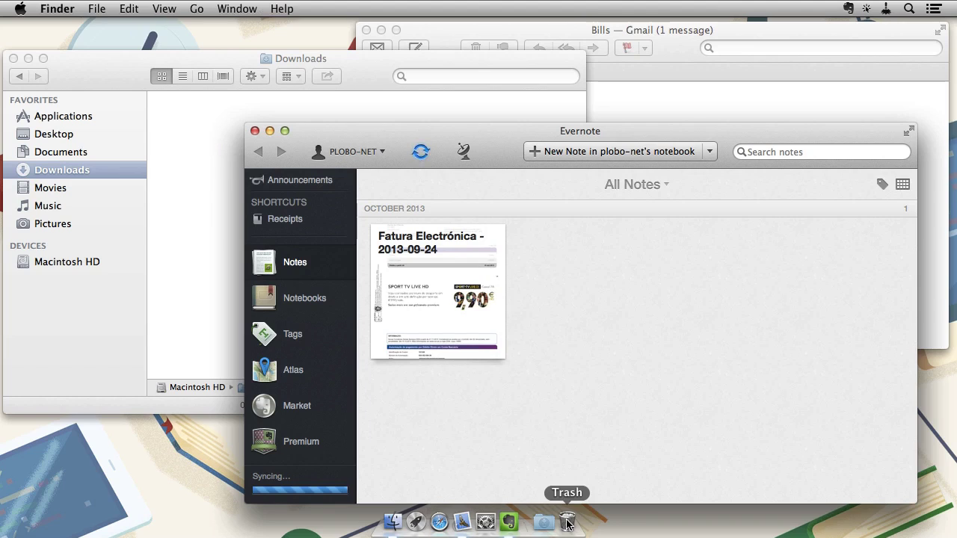
left_click(567, 522)
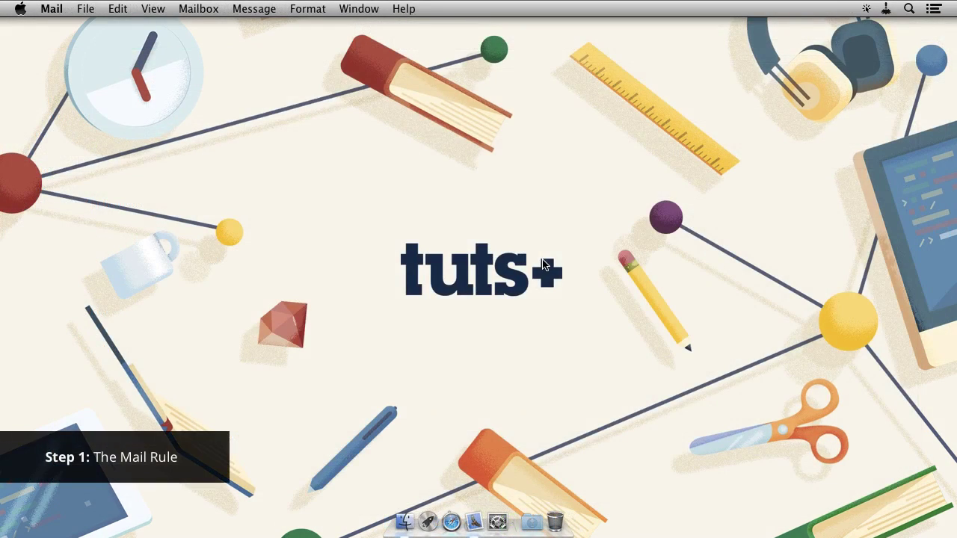
Copy the ZON bill sender's e-mail address in Mail.
left_click(476, 523)
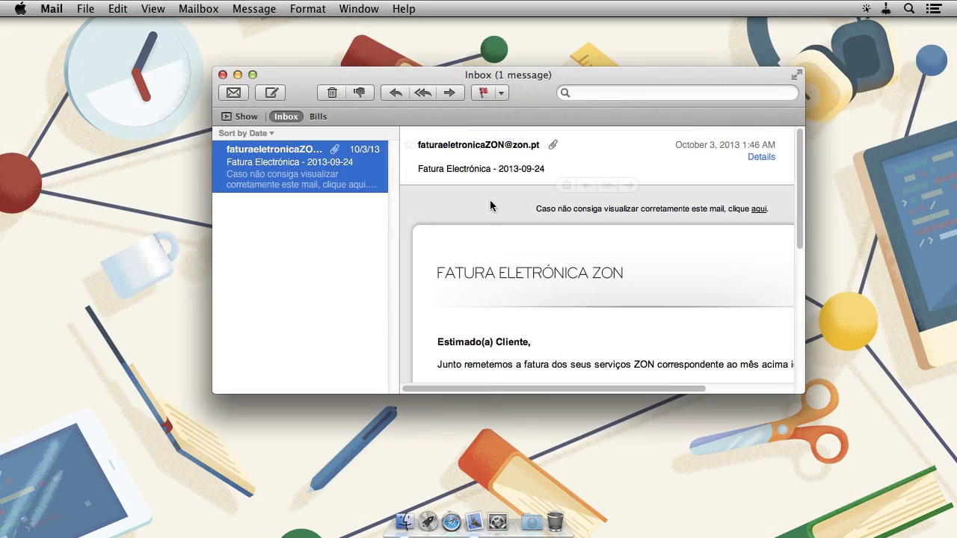
left_click(542, 149)
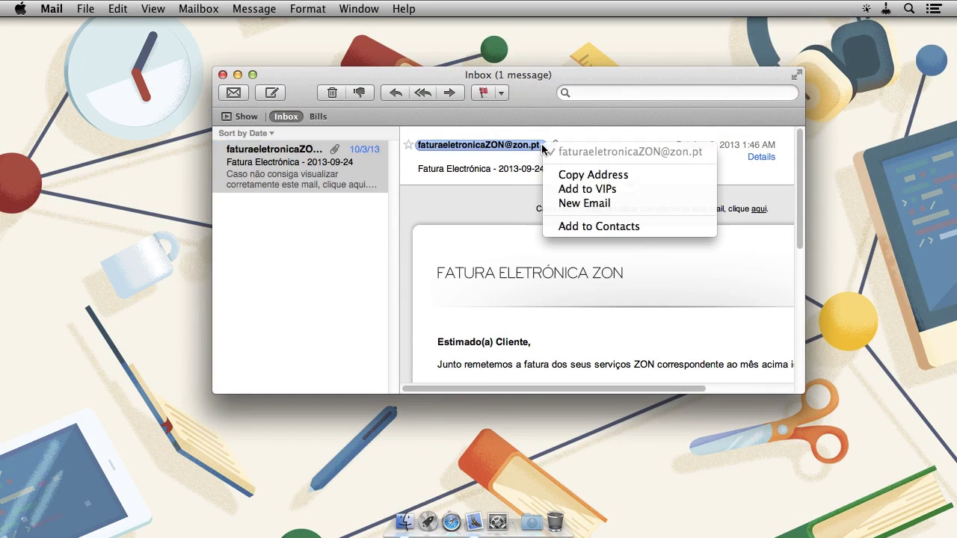
left_click(618, 178)
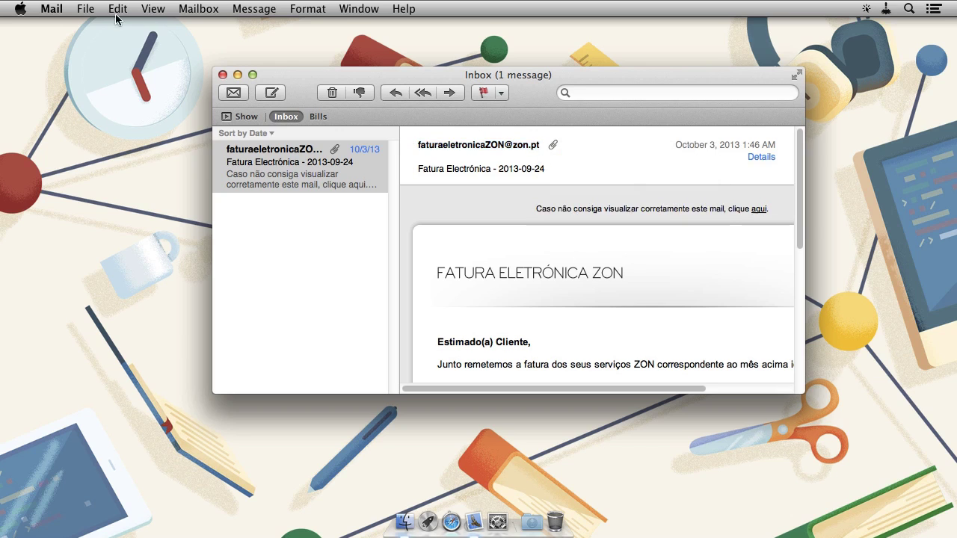
Show Mail's Rules preferences with the empty rule list.
left_click(52, 9)
left_click(81, 49)
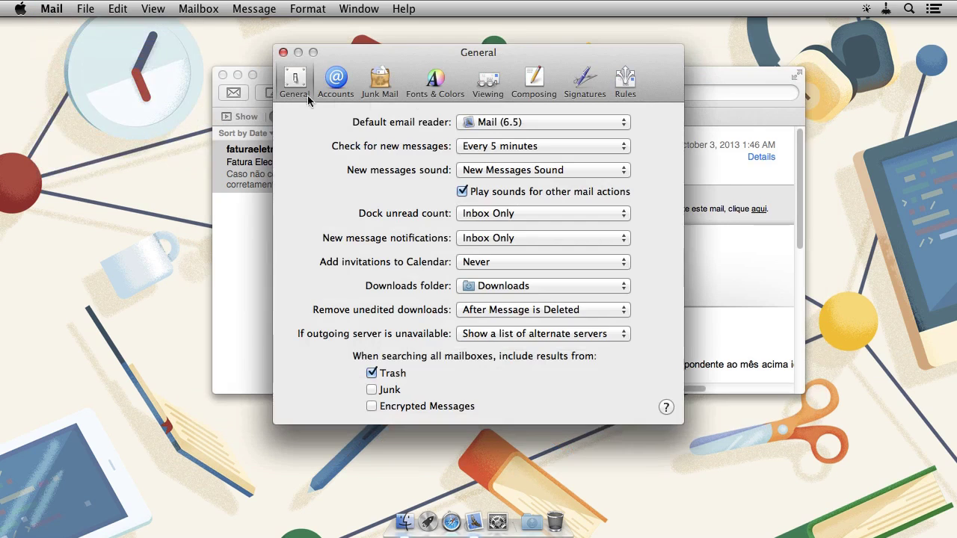
left_click(635, 79)
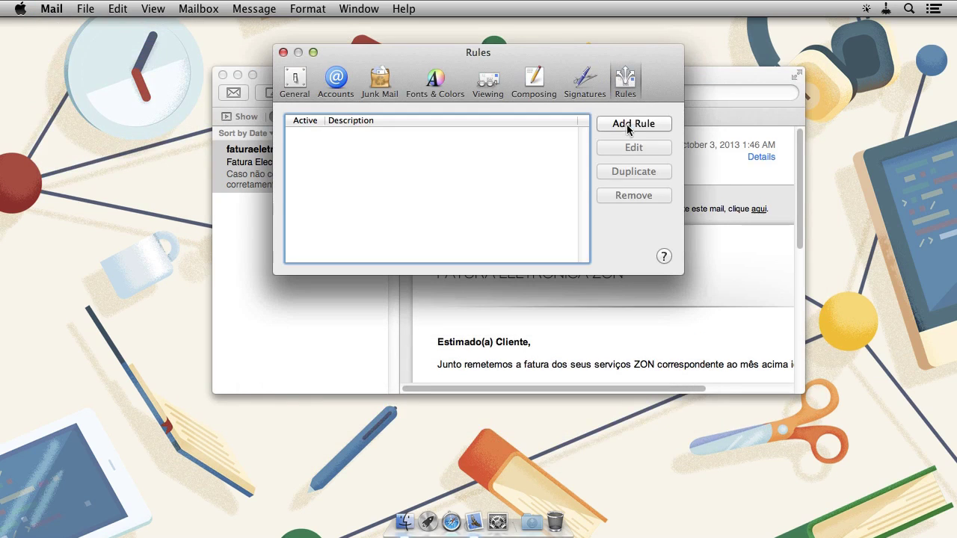
Create rule 'Bill ZON' matching any message whose From contains the pasted sender address.
left_click(627, 124)
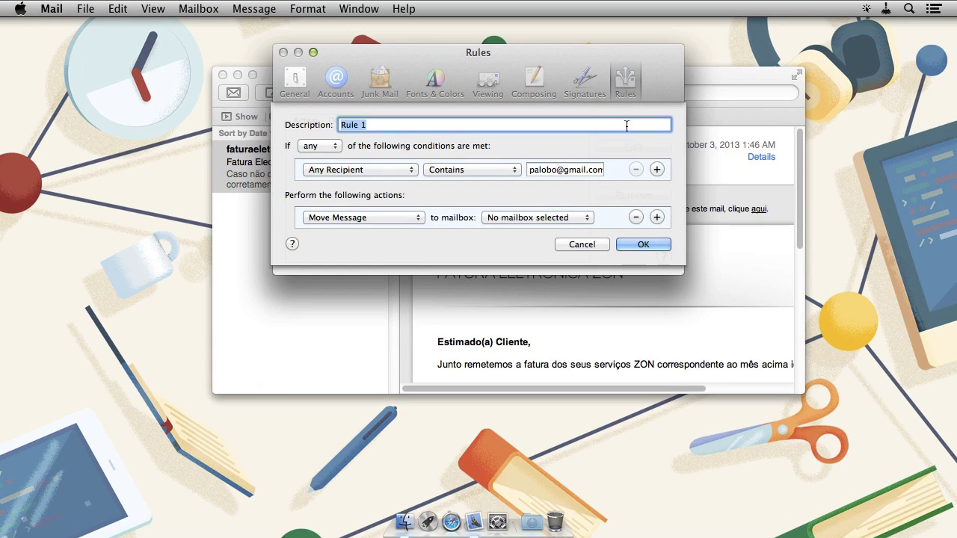
type("Bill ZON")
left_click(404, 169)
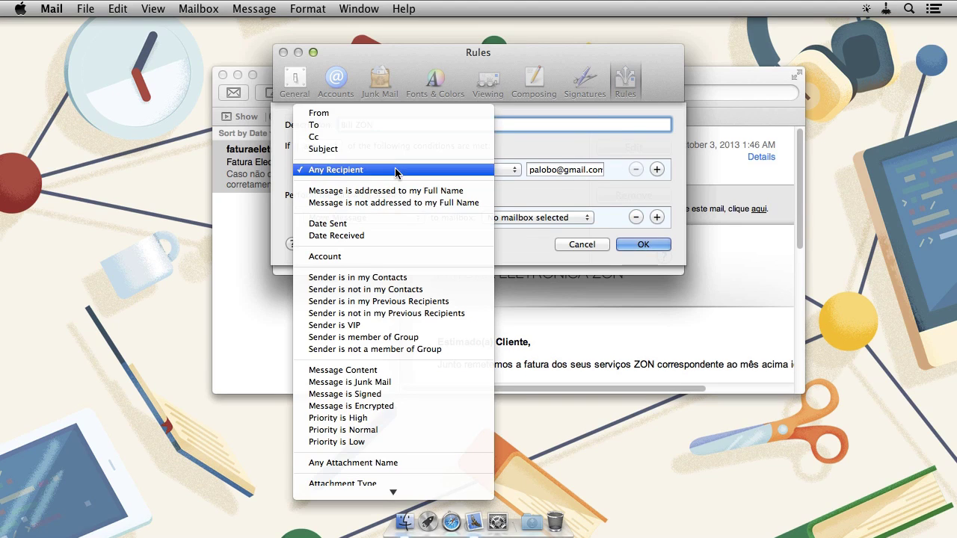
left_click(362, 119)
right_click(563, 173)
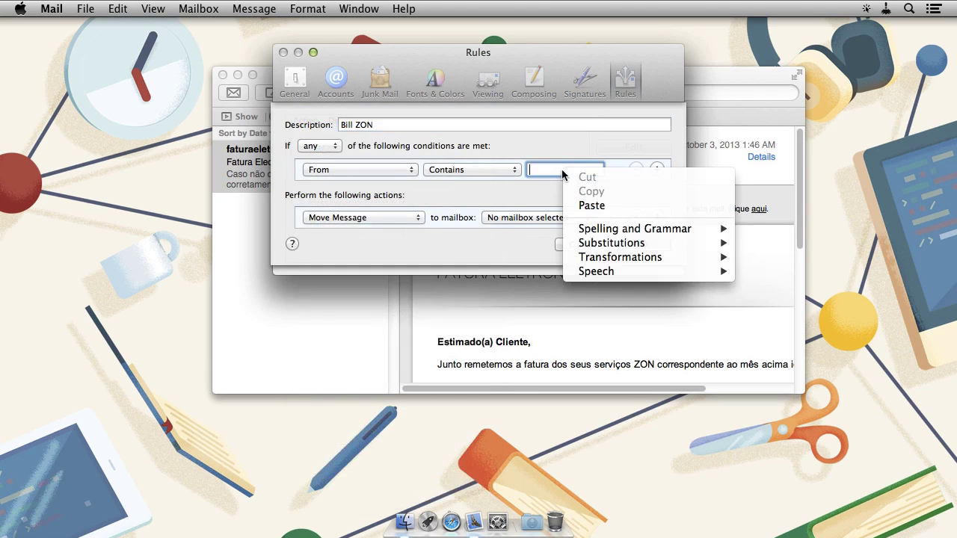
left_click(587, 205)
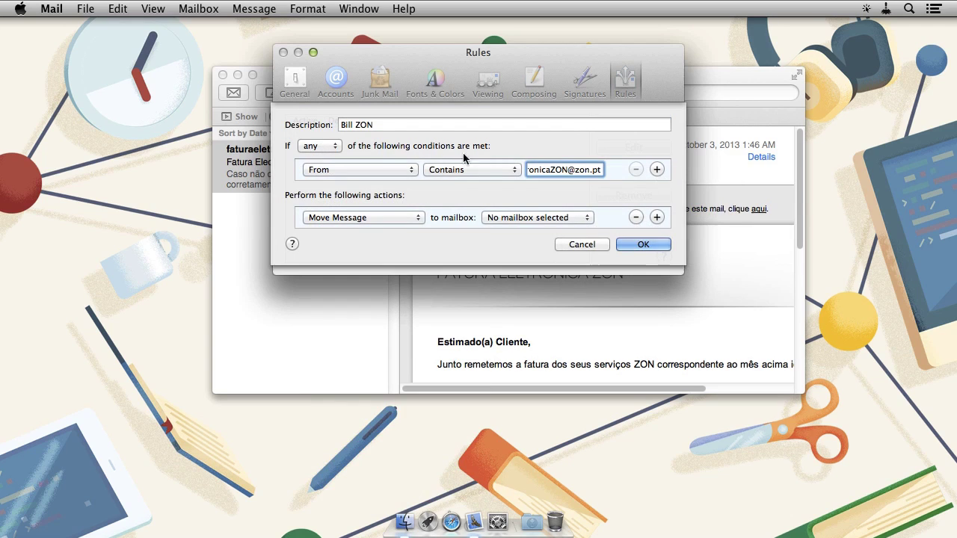
left_click(331, 145)
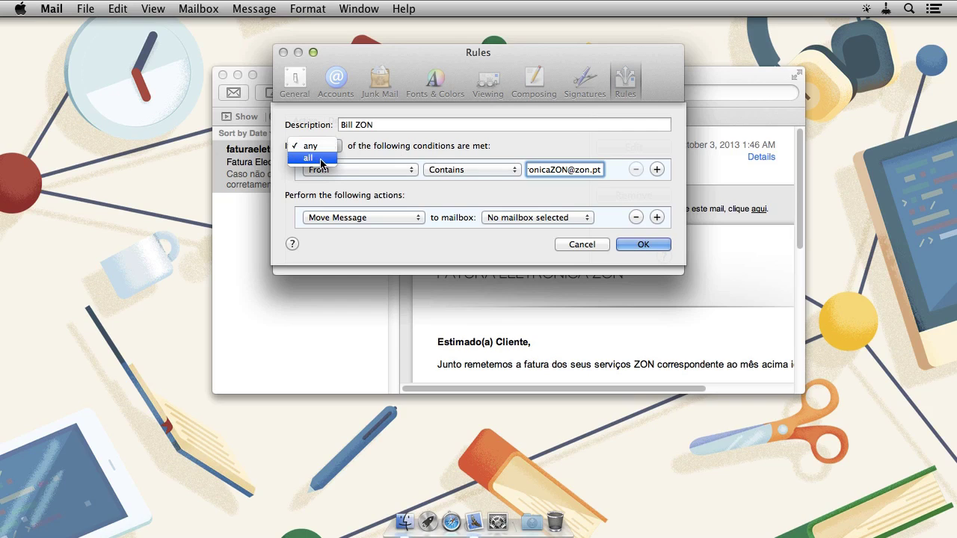
left_click(389, 150)
Give the rule two actions: Mark as Read and Run AppleScript.
left_click(385, 219)
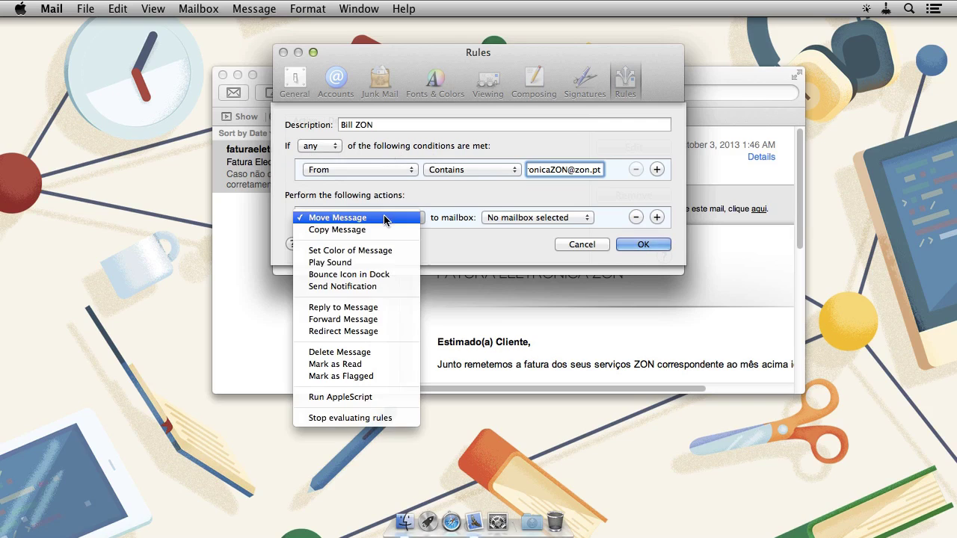
left_click(359, 366)
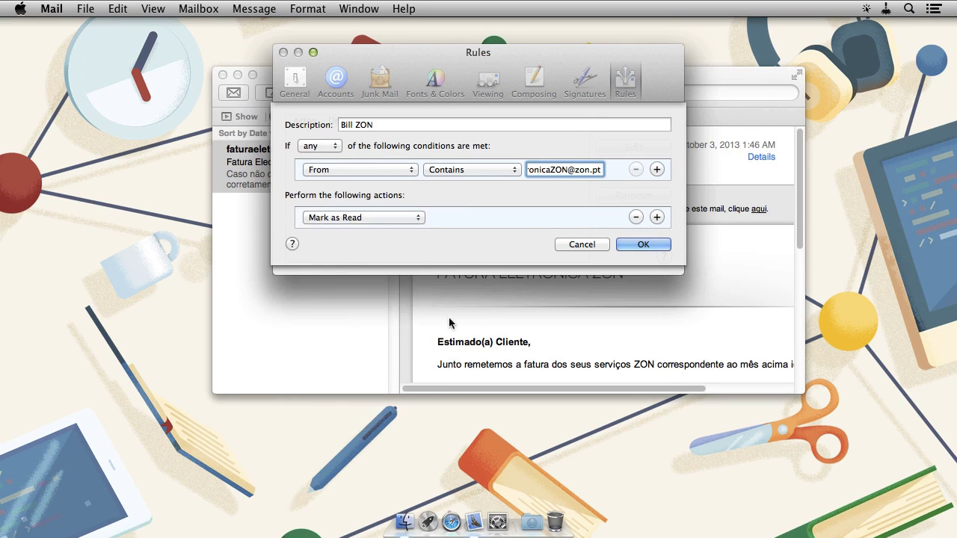
left_click(657, 216)
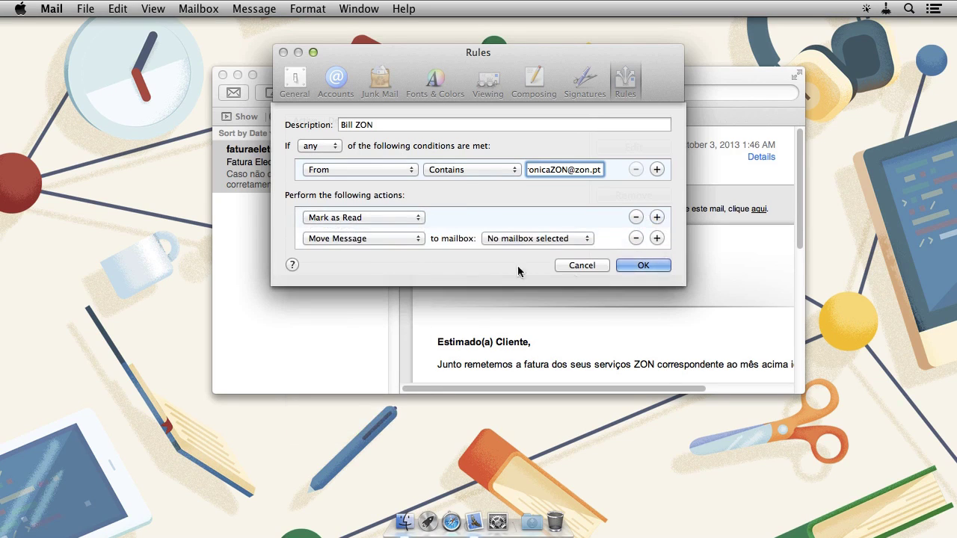
left_click(385, 236)
left_click(350, 417)
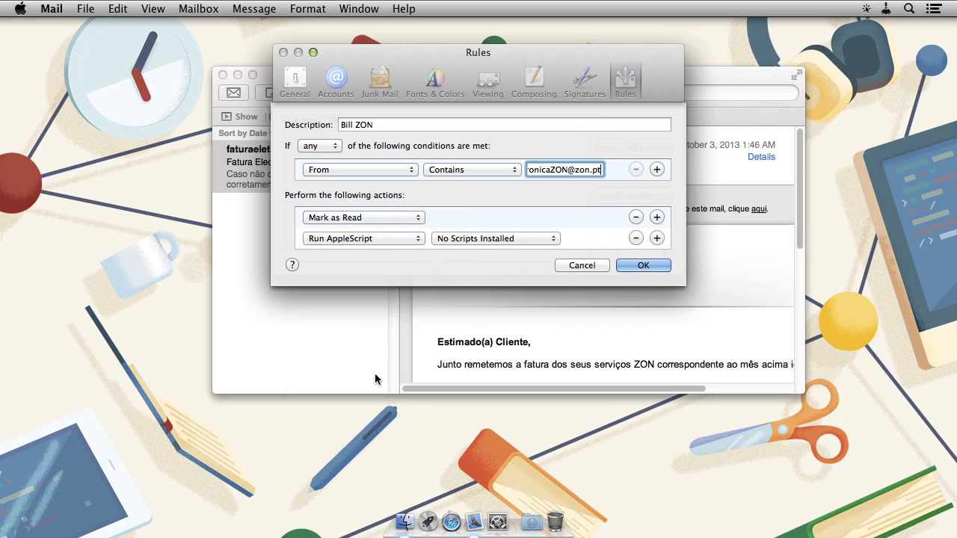
left_click(517, 239)
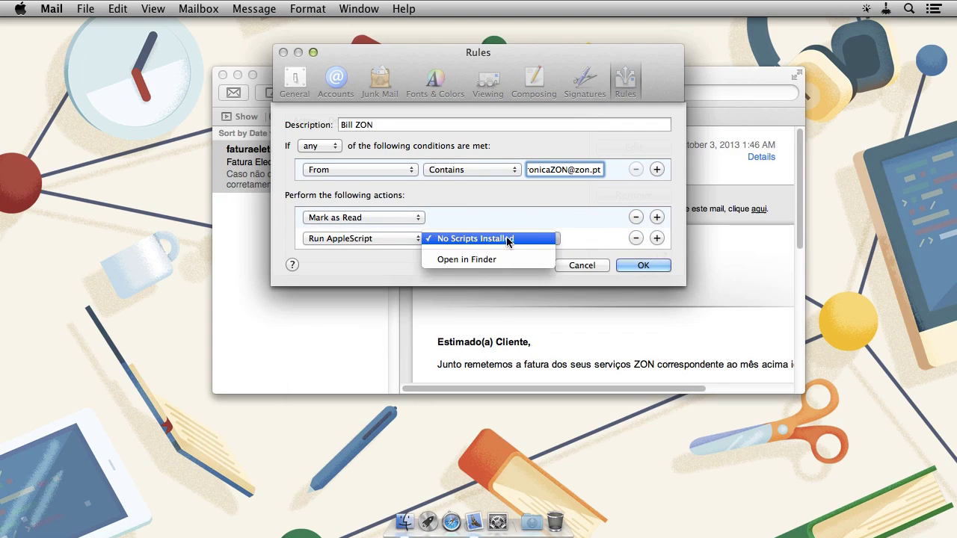
Reveal the empty com.apple.mail scripts folder in Finder, then launch AppleScript Editor via Spotlight.
left_click(464, 259)
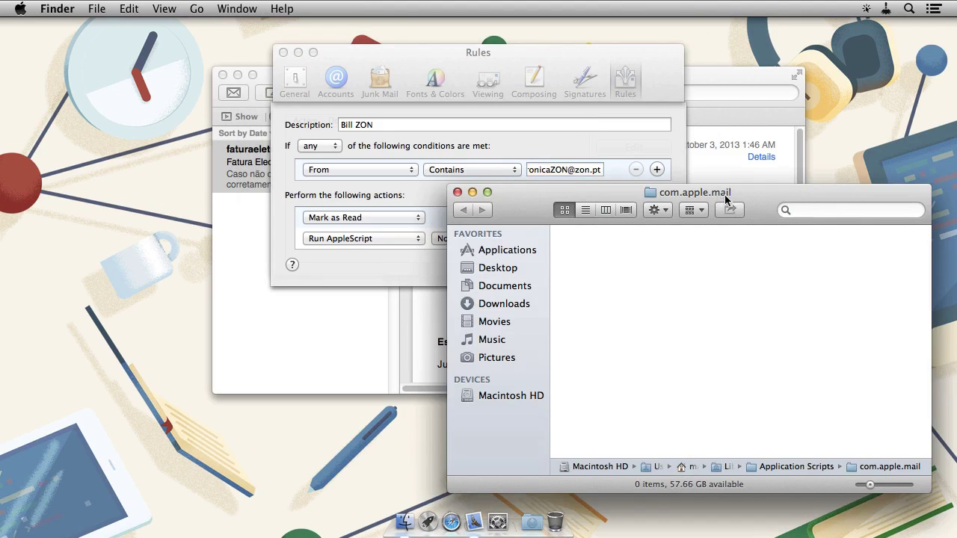
left_click_drag(726, 199, 744, 132)
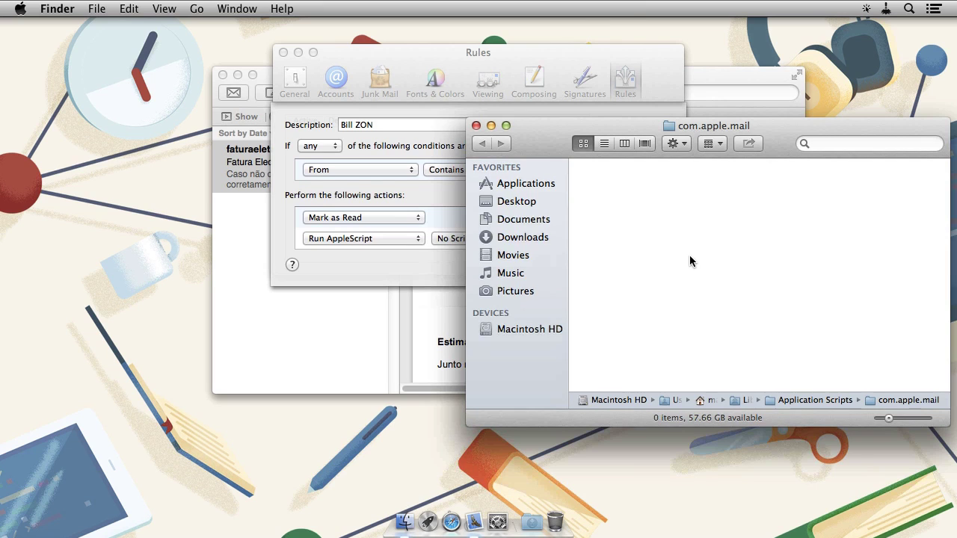
key("super+space")
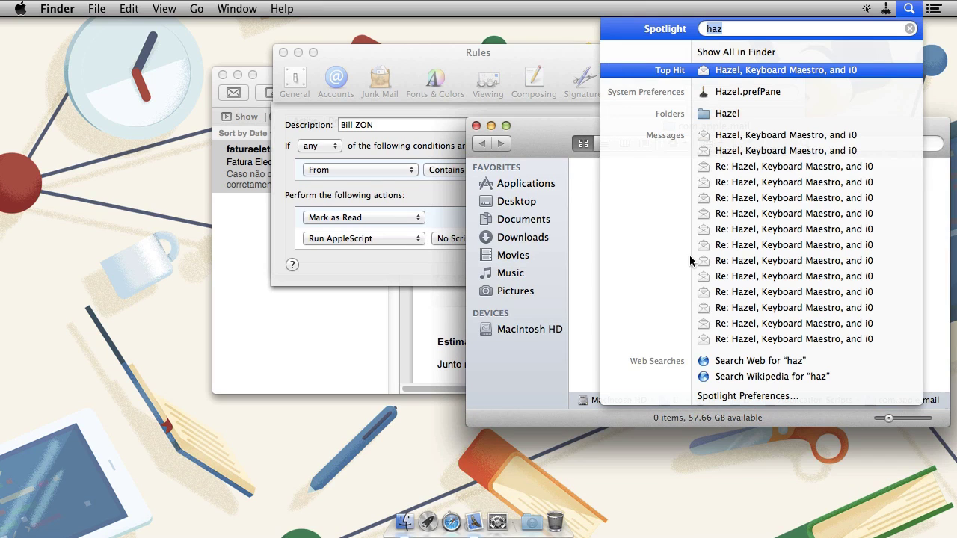
type("ape")
key("BackSpace")
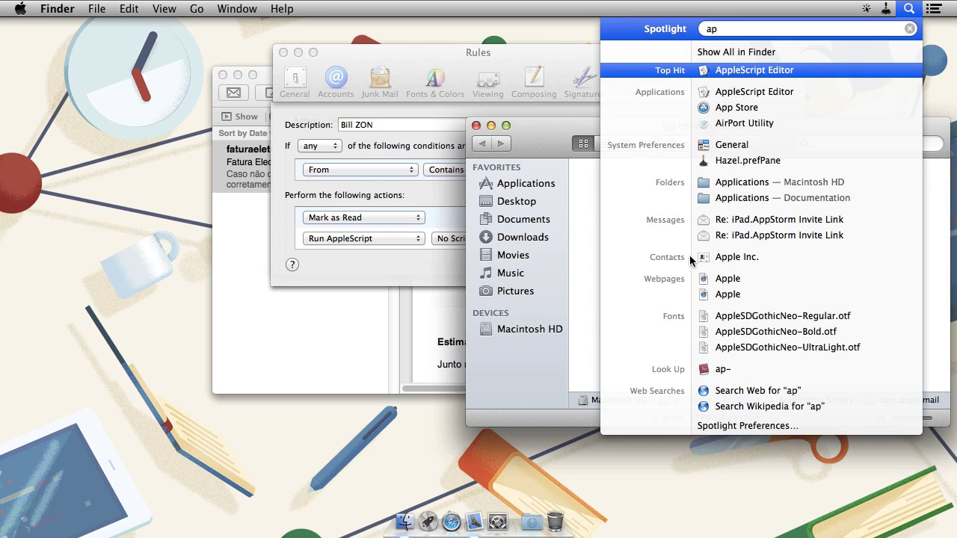
key("Return")
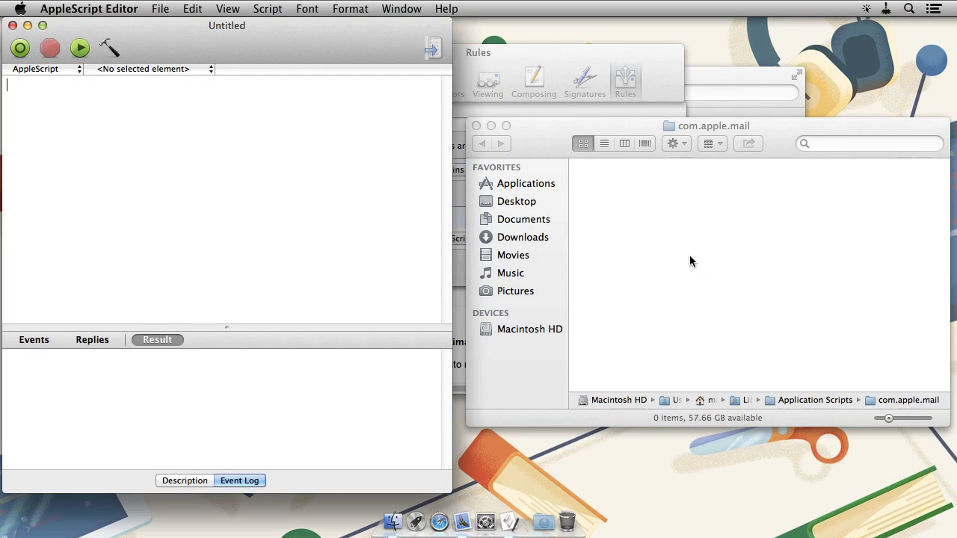
Paste the copied Mail-rule code into the enlarged Untitled script and compile it.
left_click(42, 25)
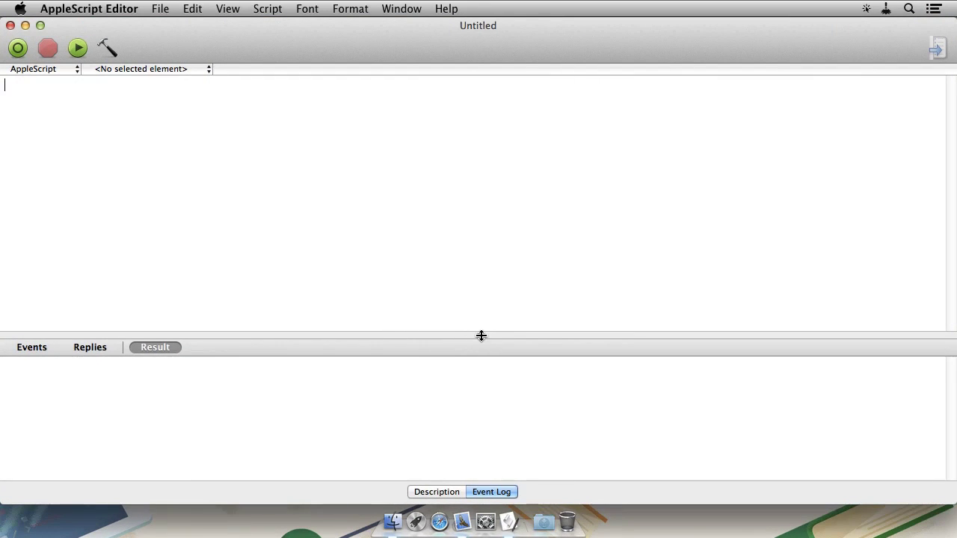
left_click_drag(480, 336, 481, 482)
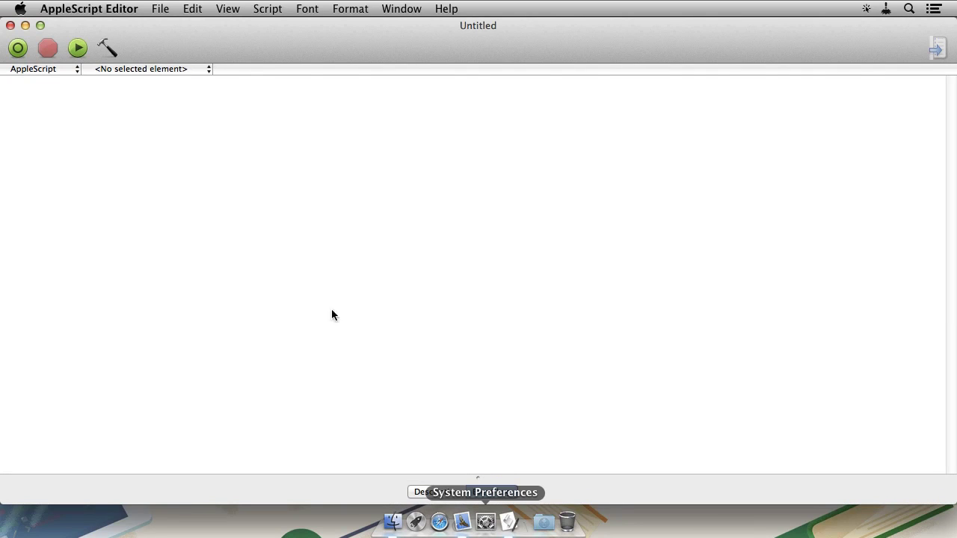
right_click(39, 95)
left_click(73, 133)
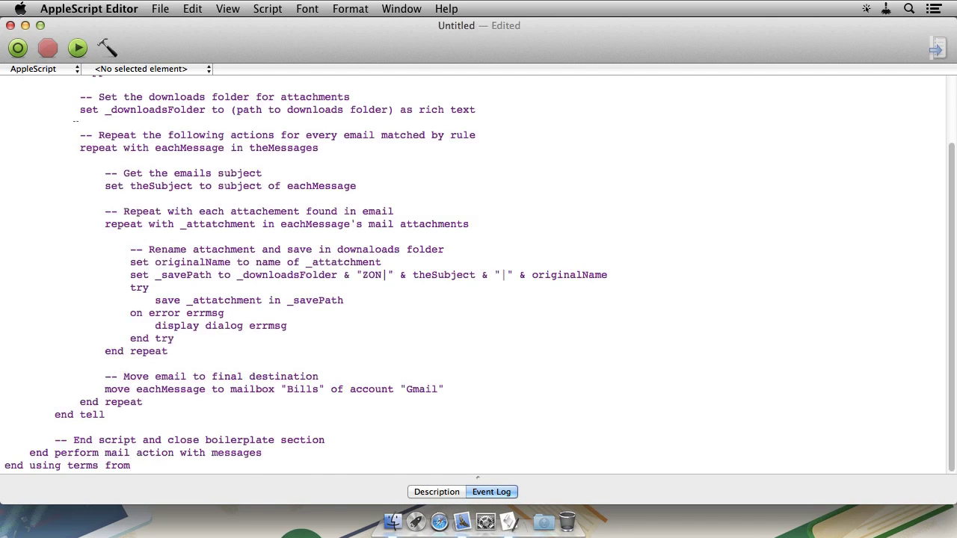
scroll(75, 126, "up", 3)
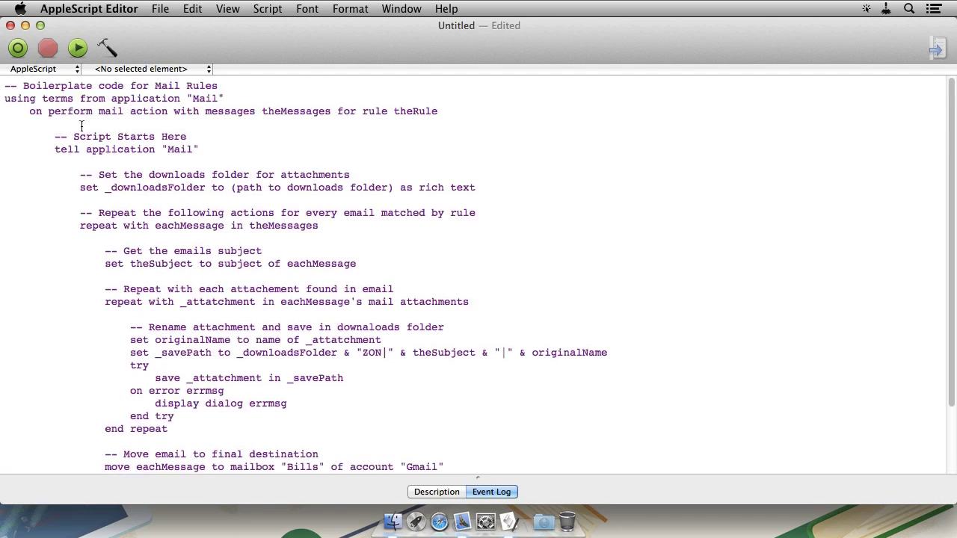
left_click(107, 50)
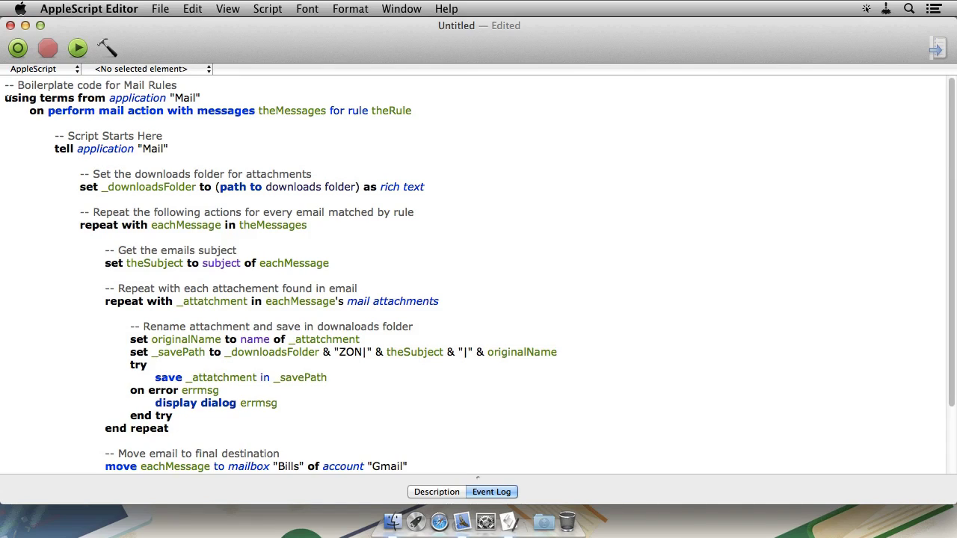
left_click_drag(4, 85, 3, 118)
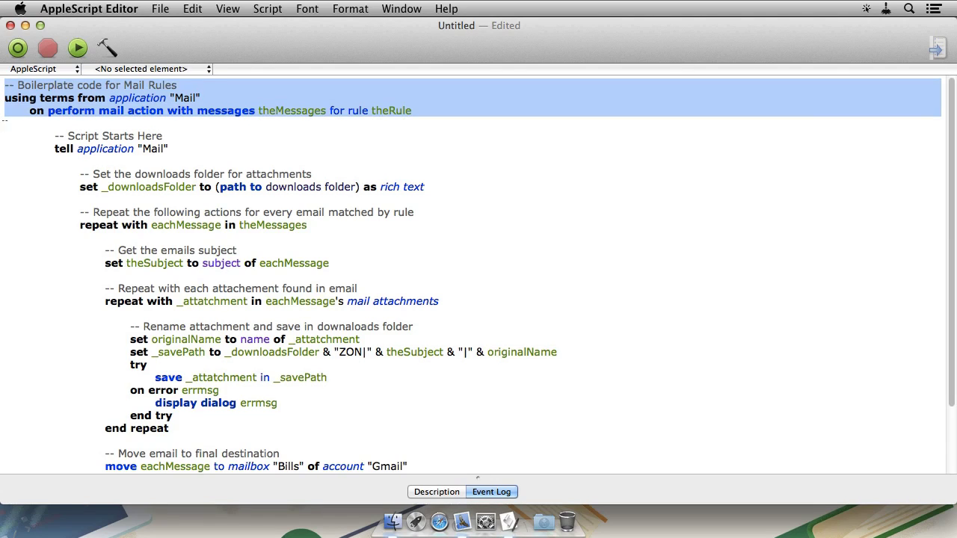
left_click(5, 125)
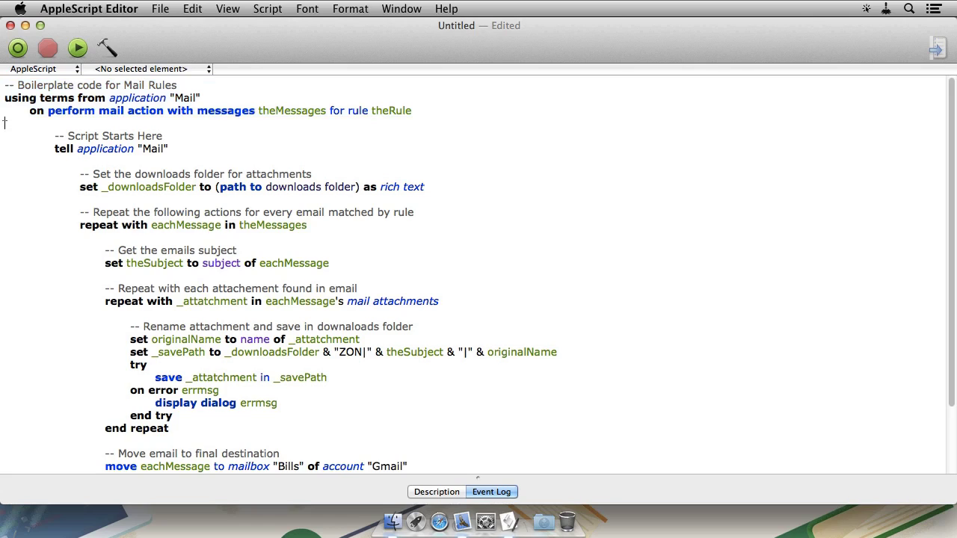
scroll(7, 127, "down", 3)
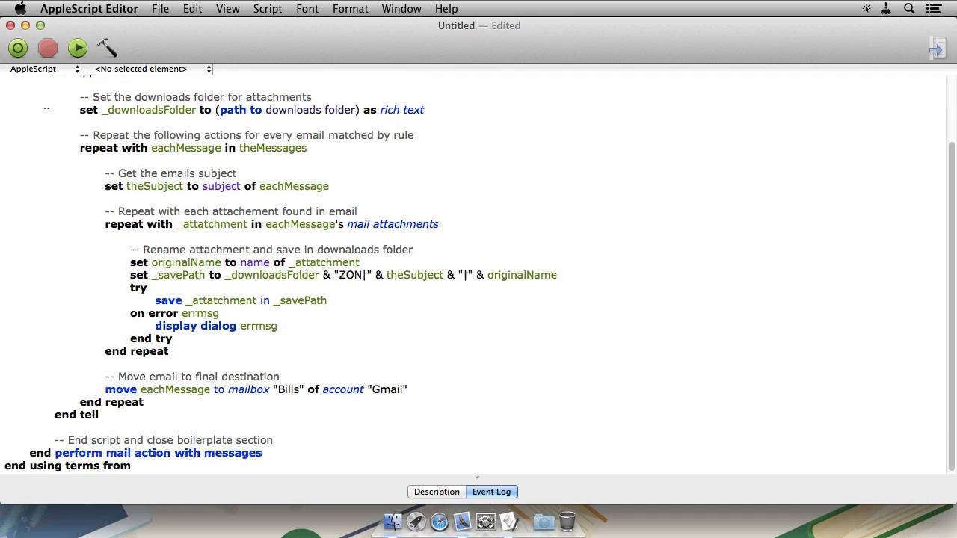
left_click_drag(68, 110, 68, 116)
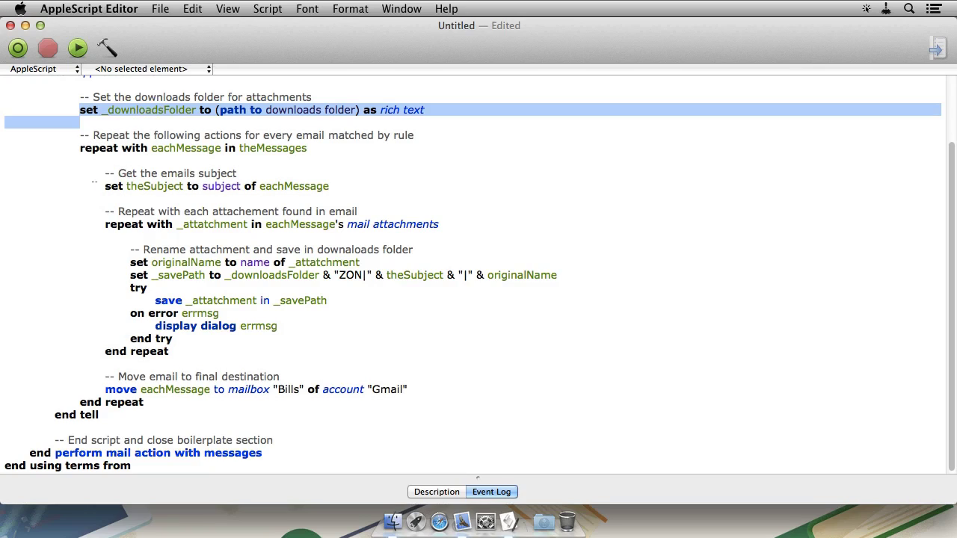
left_click(94, 188)
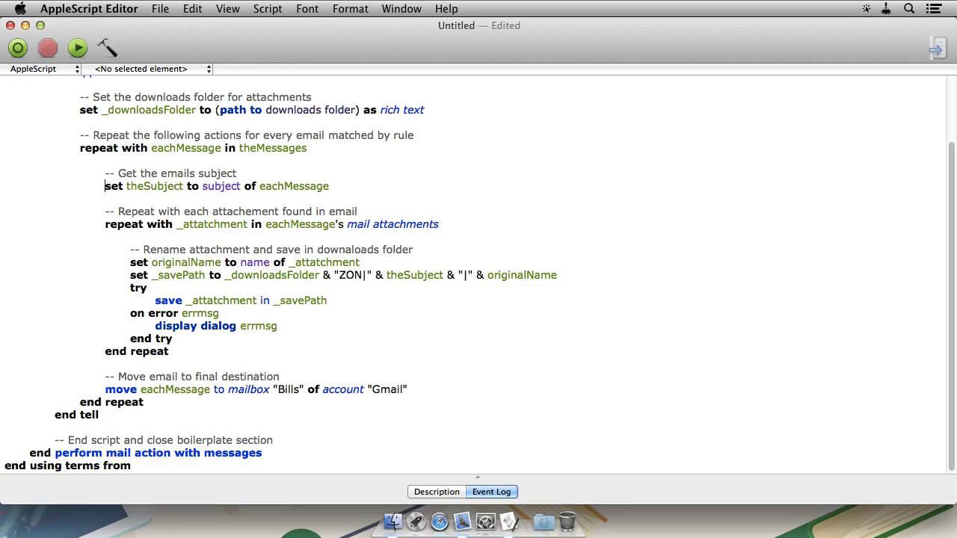
left_click_drag(279, 390, 298, 390)
Save the script as 'Bills-ZON' with com.apple.mail Application Scripts as the location.
left_click(163, 15)
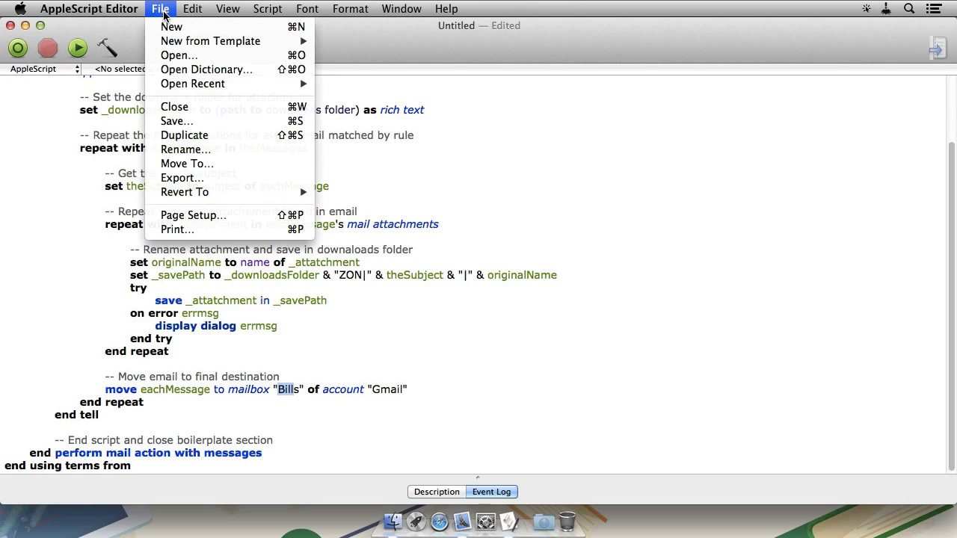
left_click(190, 122)
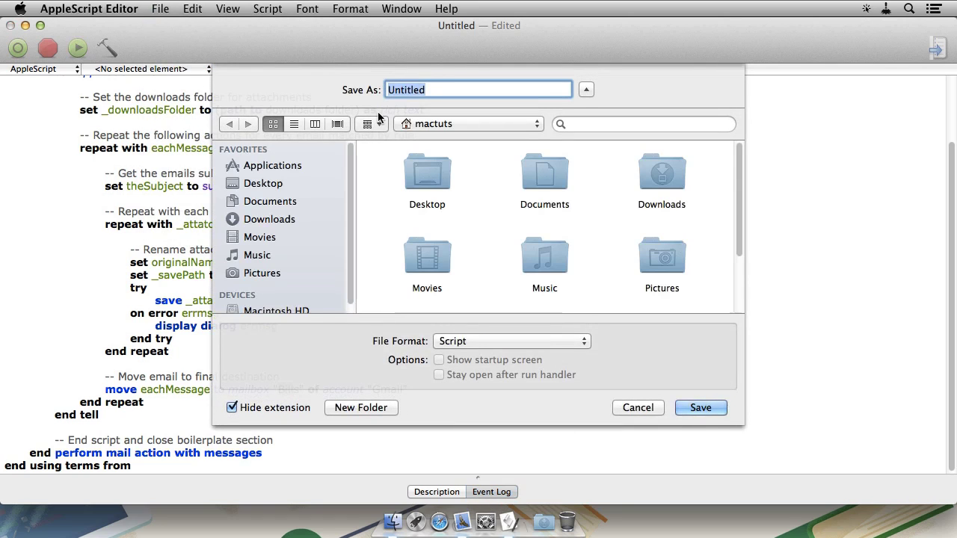
type("Bills-")
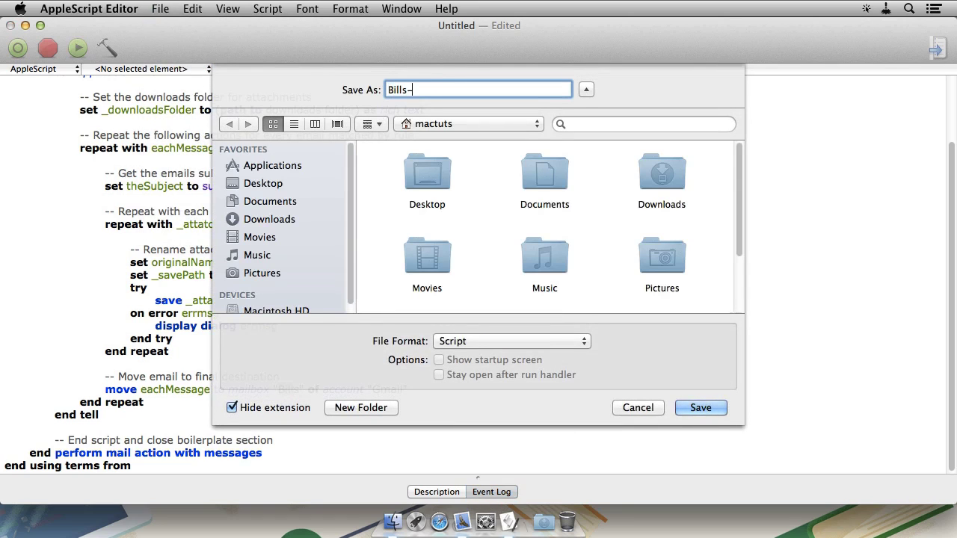
type("ZON")
left_click(393, 522)
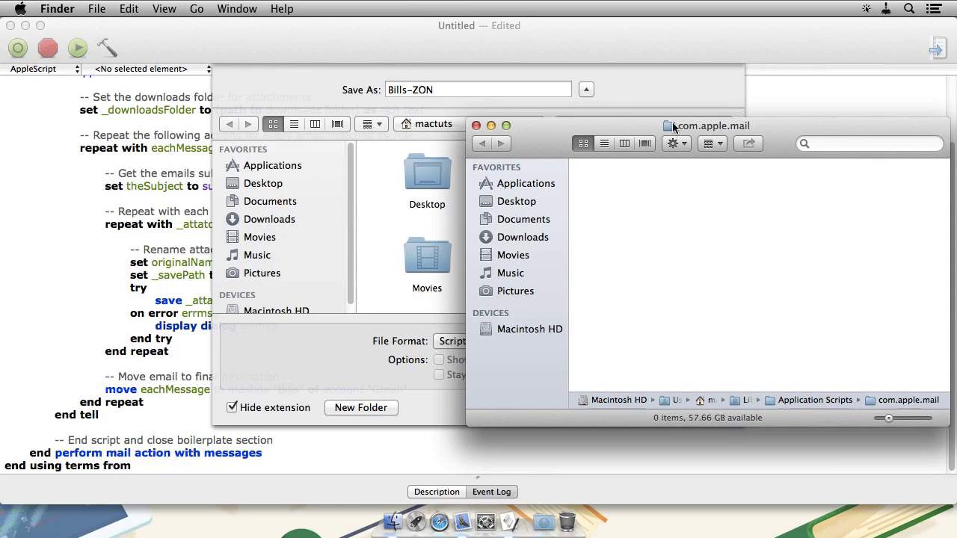
left_click_drag(668, 128, 382, 227)
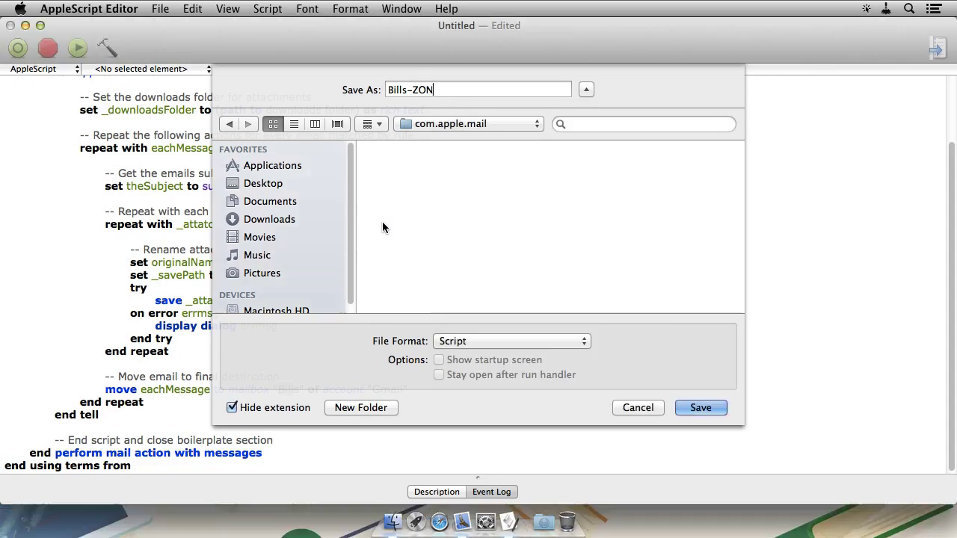
left_click(499, 122)
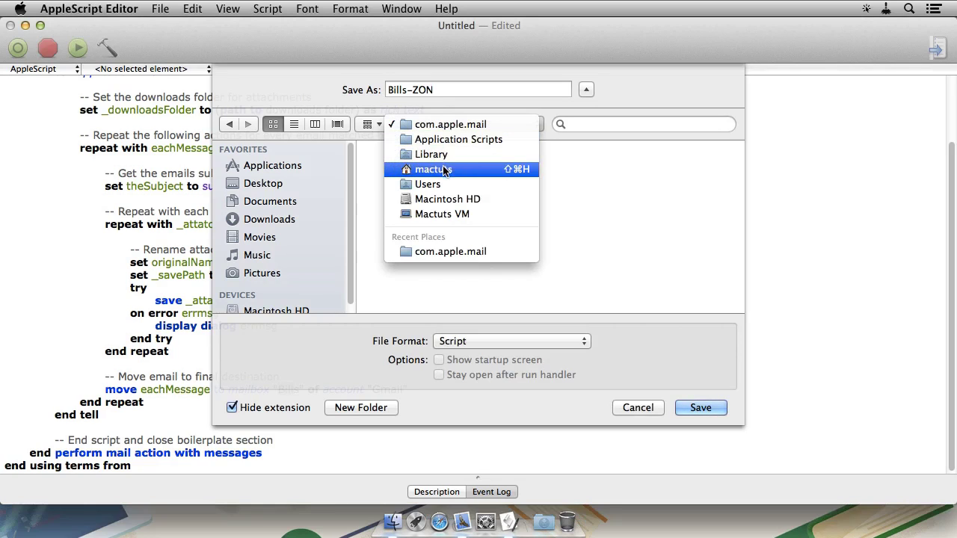
left_click(605, 225)
left_click(685, 408)
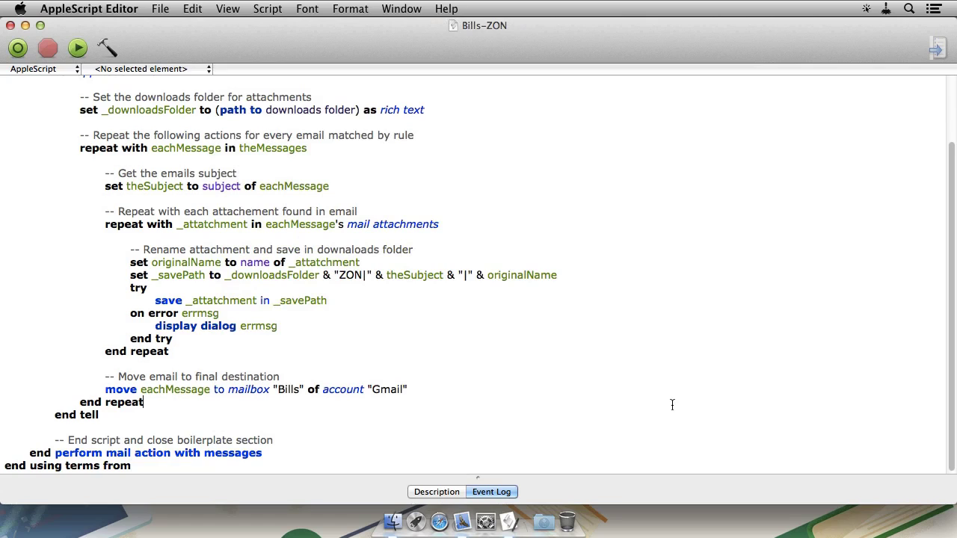
Set the Bill ZON rule's Run AppleScript action to Bills-ZON and confirm the rule.
key("super+q")
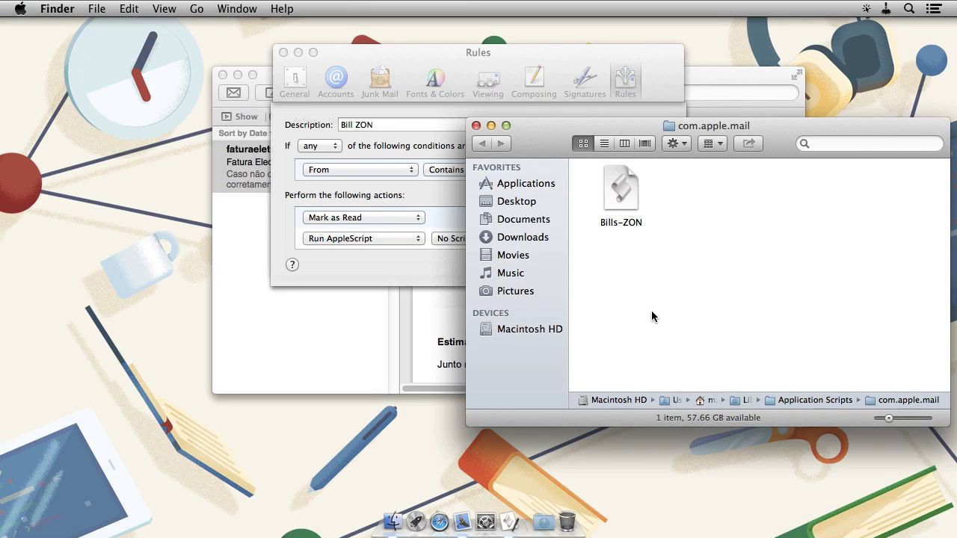
key("super+w")
left_click(516, 239)
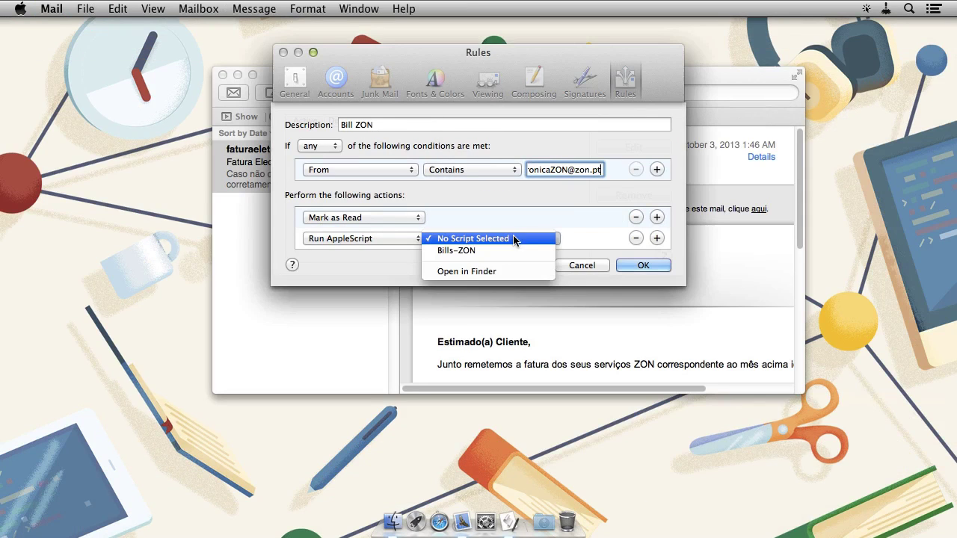
left_click(469, 253)
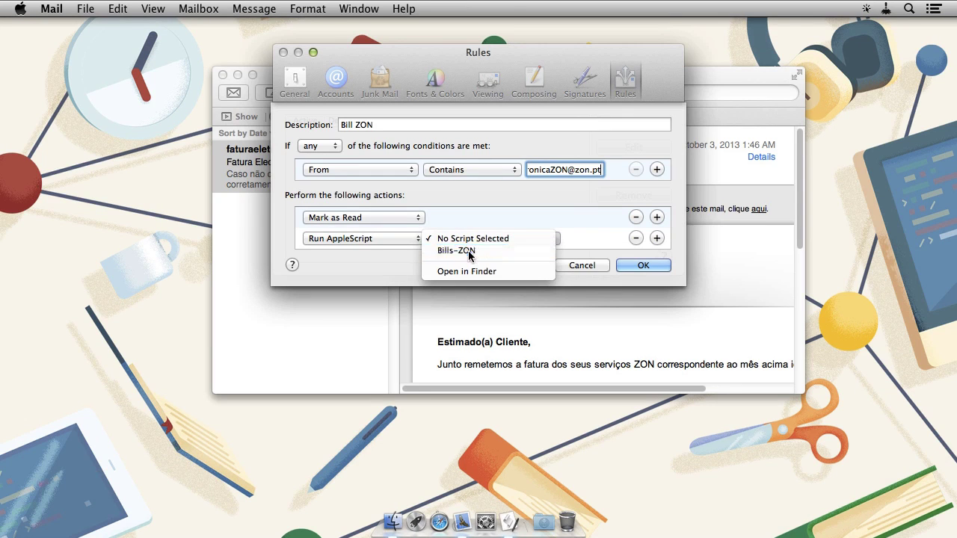
left_click(633, 266)
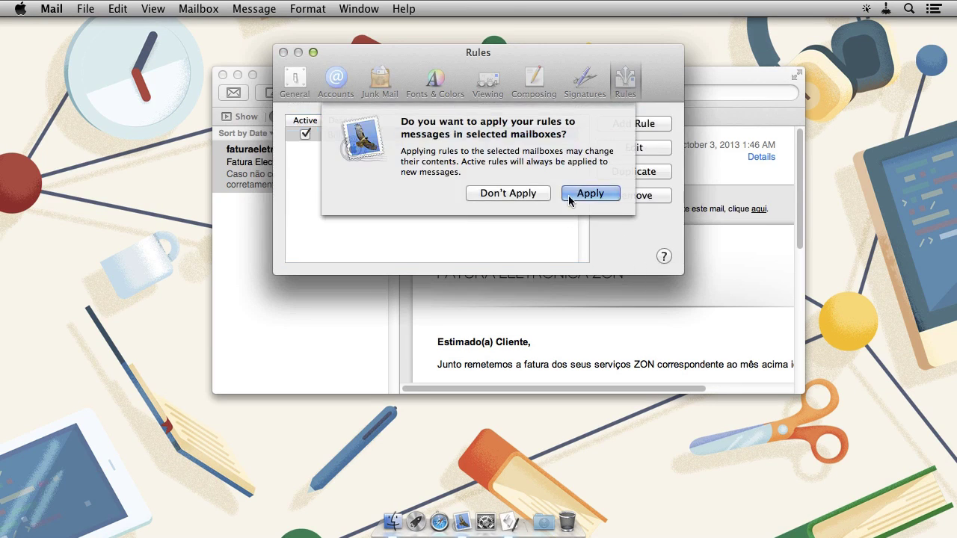
Apply the rules to existing mail and view the Bills mailbox.
left_click(572, 194)
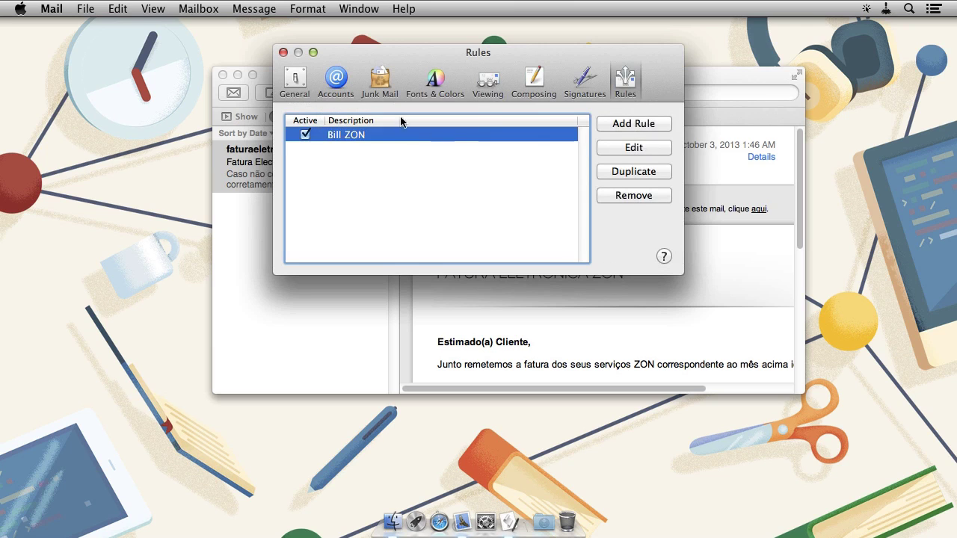
left_click(284, 52)
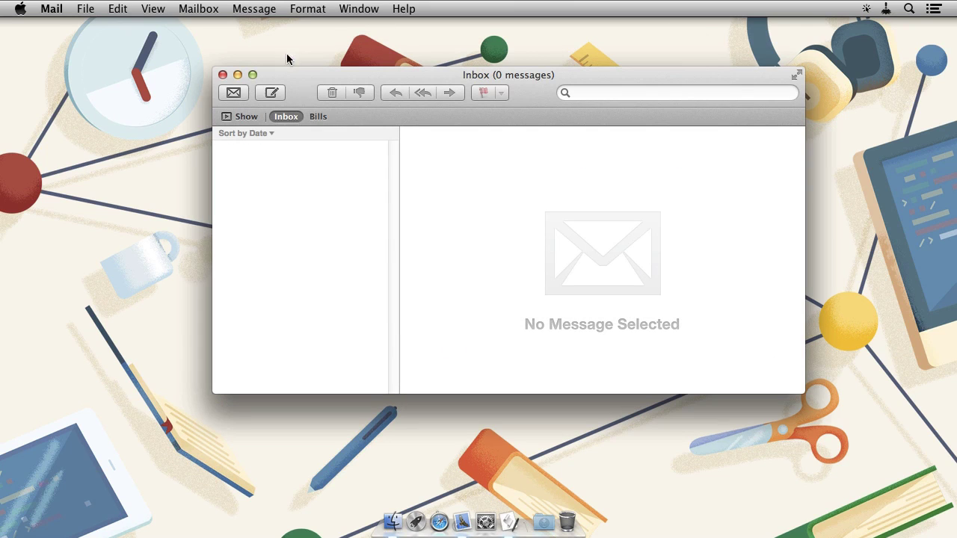
left_click(316, 118)
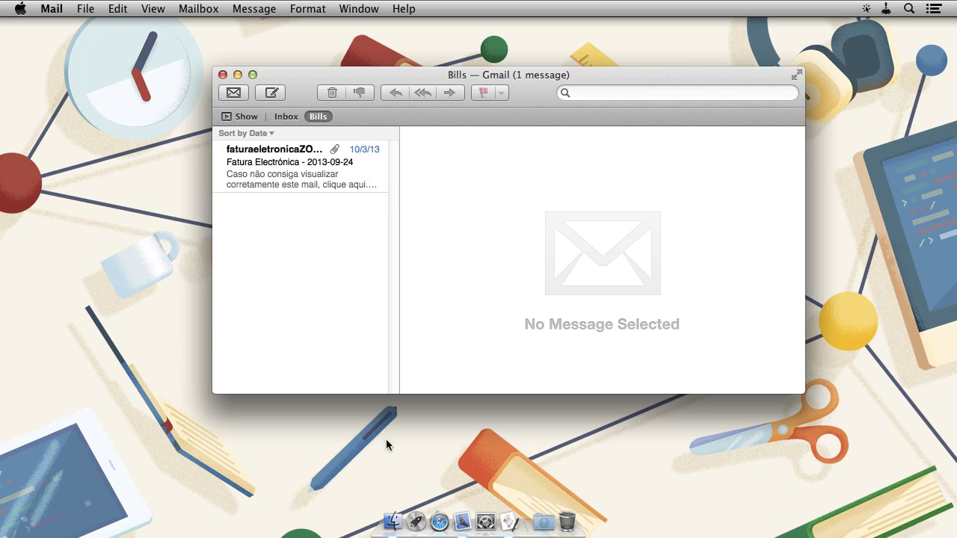
Open Downloads in Finder to find the renamed 'ZON|' bill PDF.
left_click(392, 522)
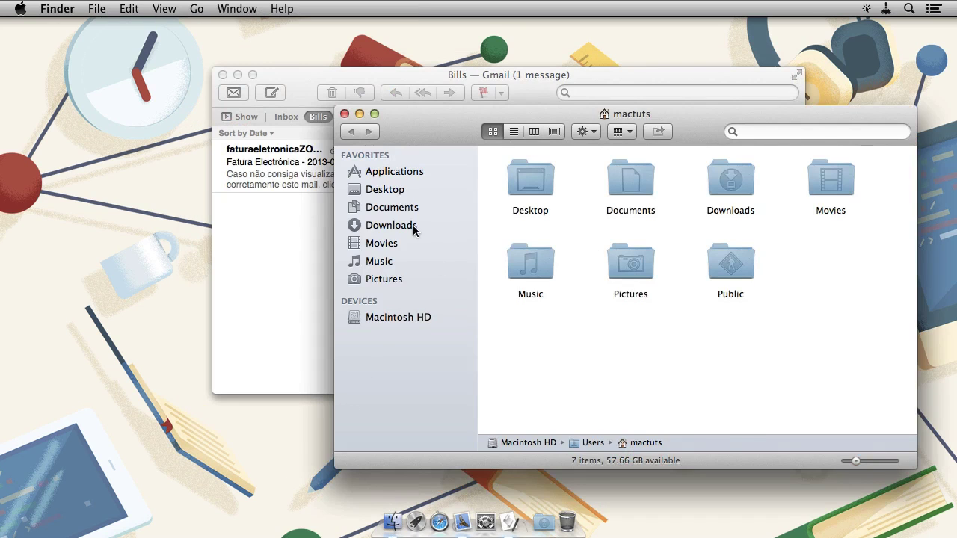
left_click(413, 225)
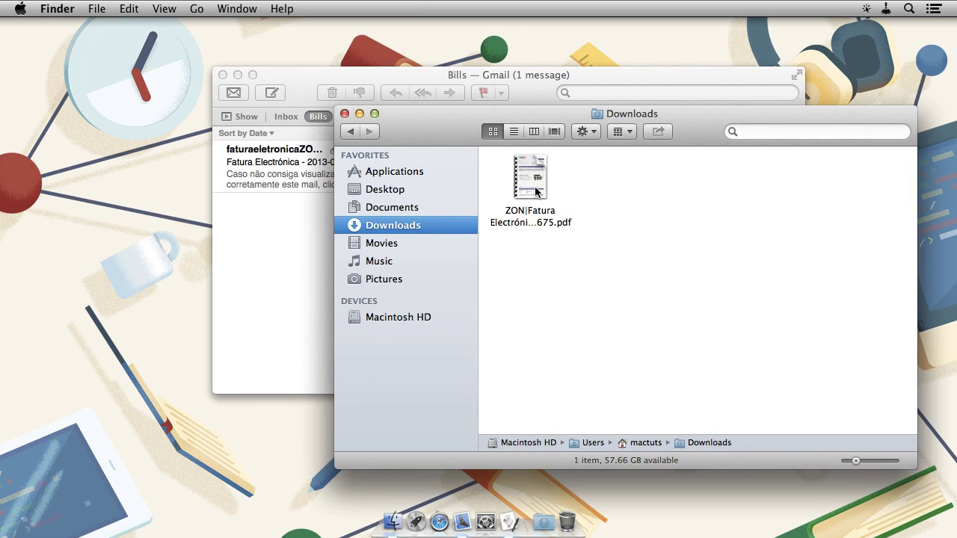